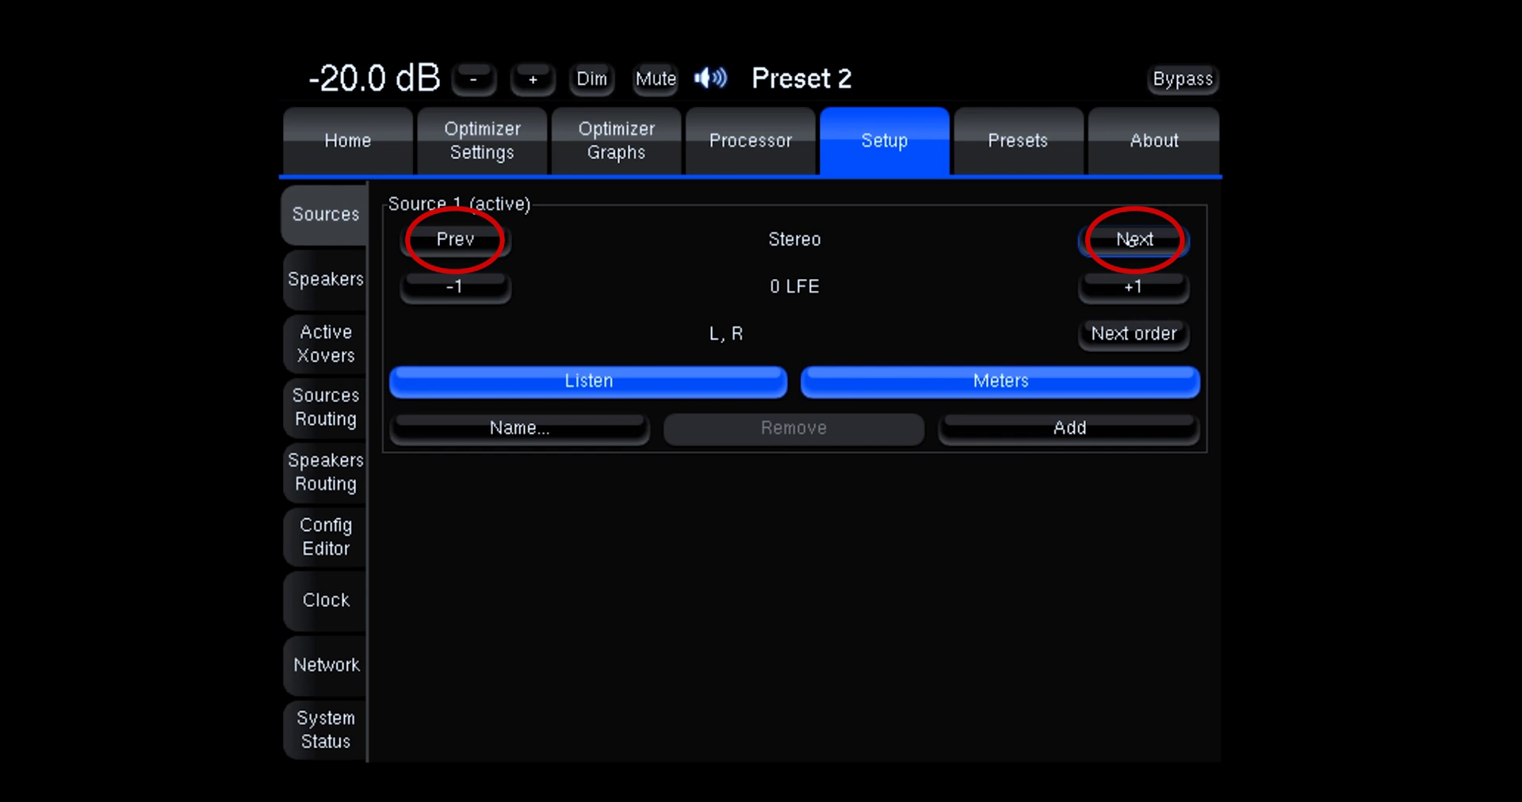
{"action": "left_click", "coordinate": [1131, 240]}
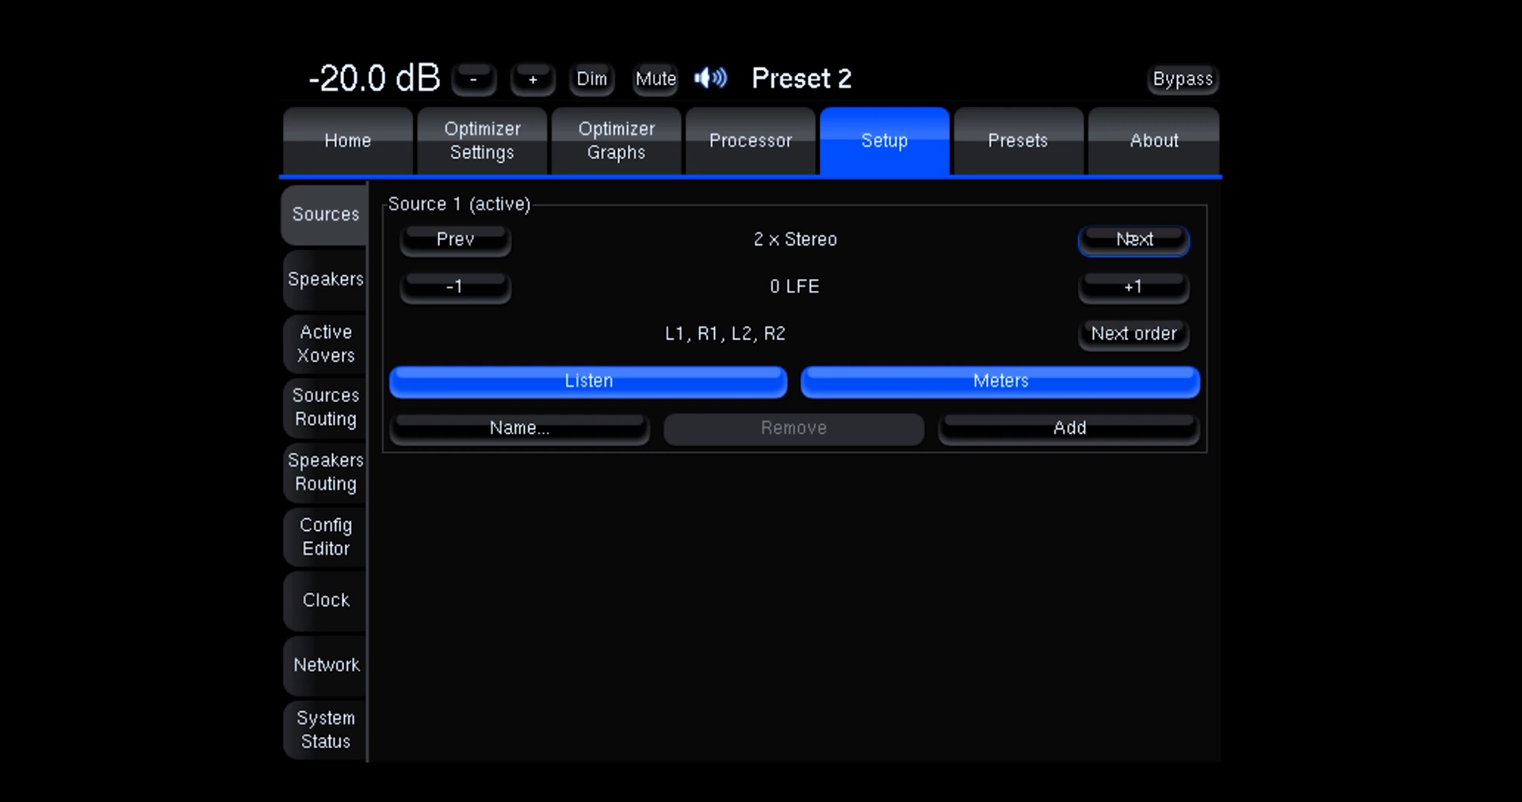
{"action": "left_click", "coordinate": [1129, 239]}
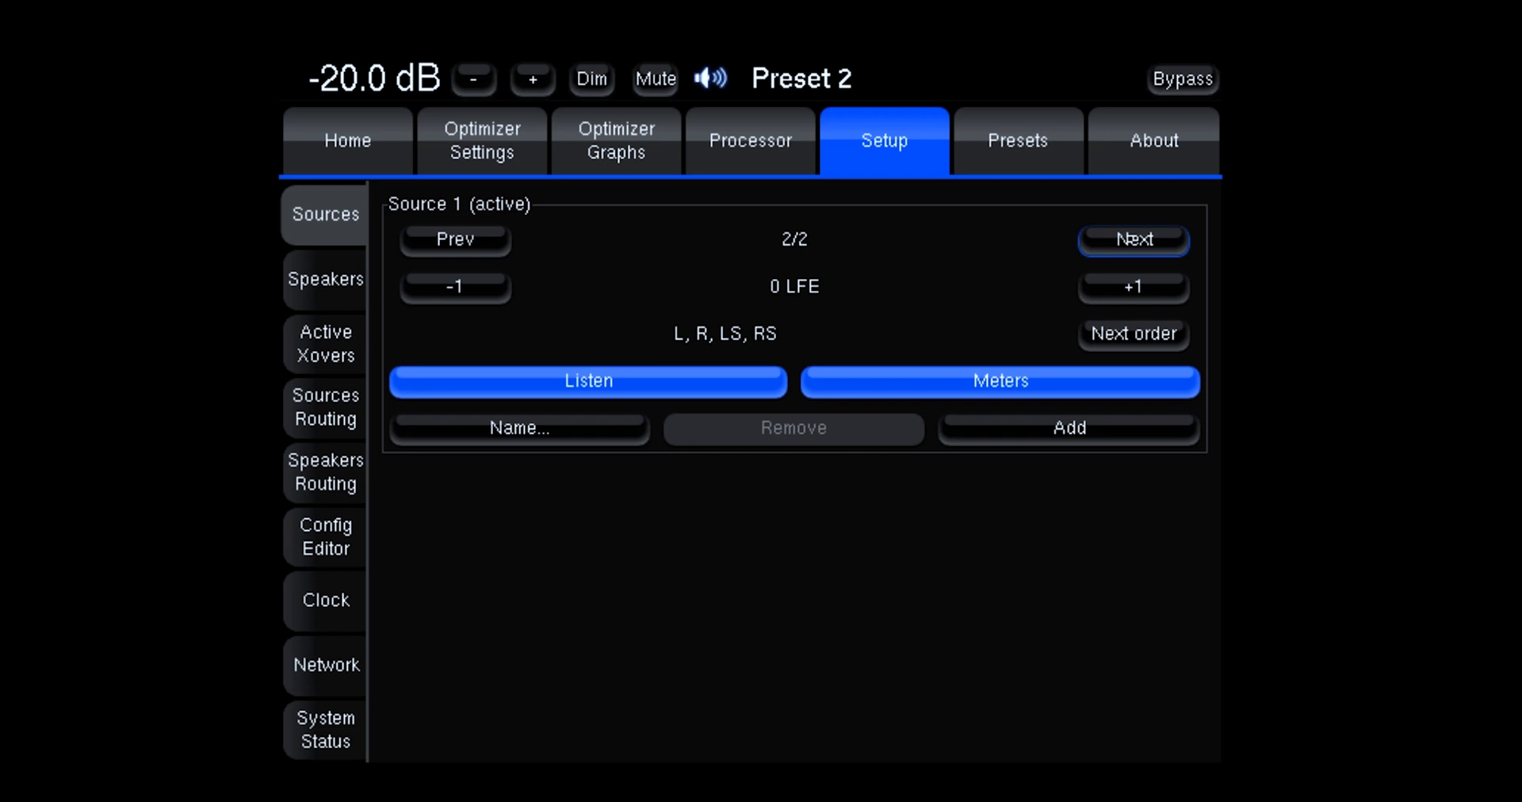
{"action": "left_click", "coordinate": [1130, 239]}
{"action": "left_click", "coordinate": [1132, 239]}
{"action": "left_click", "coordinate": [1132, 239]}
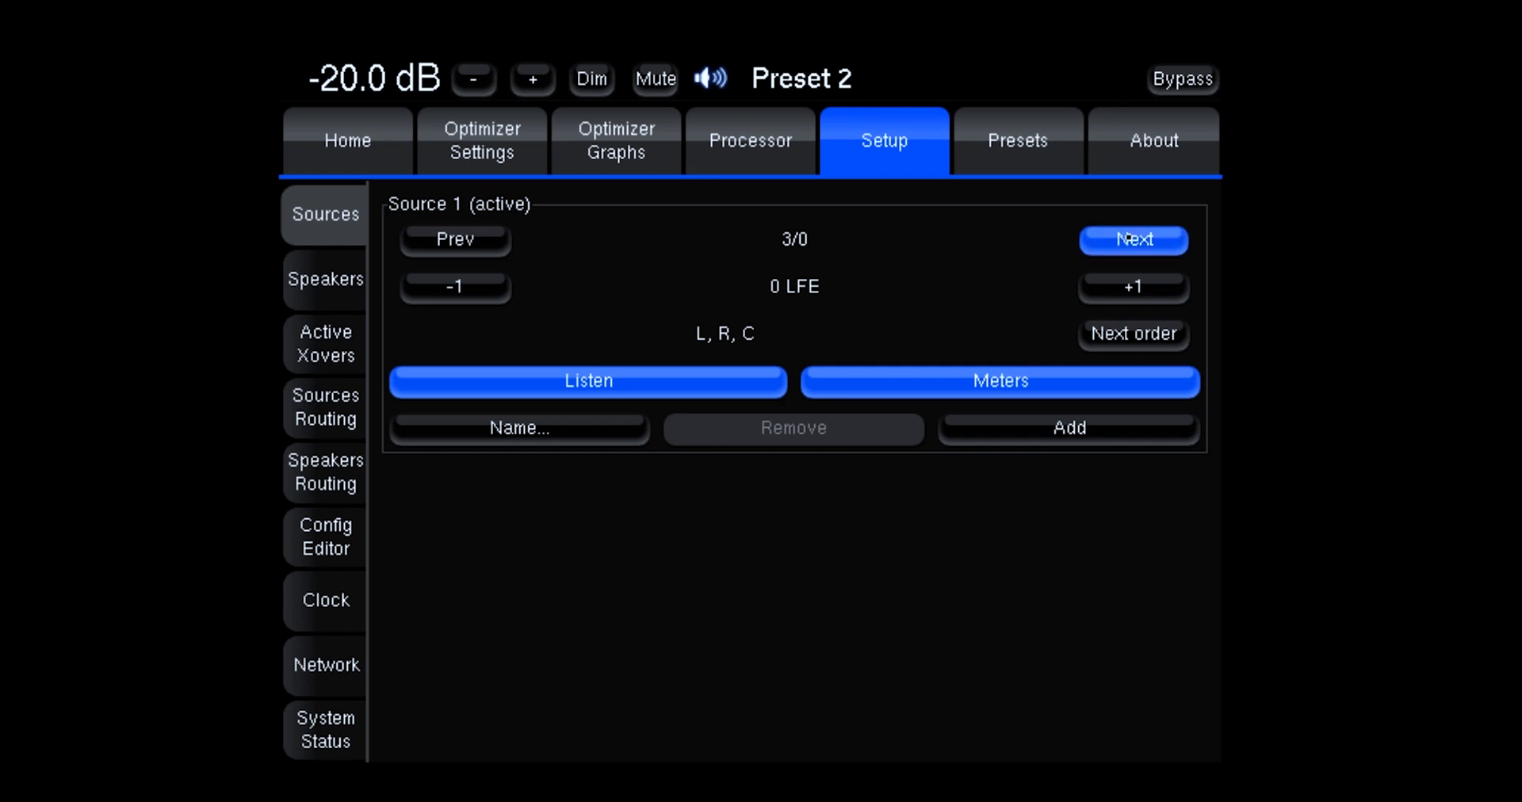
{"action": "left_click", "coordinate": [1132, 238]}
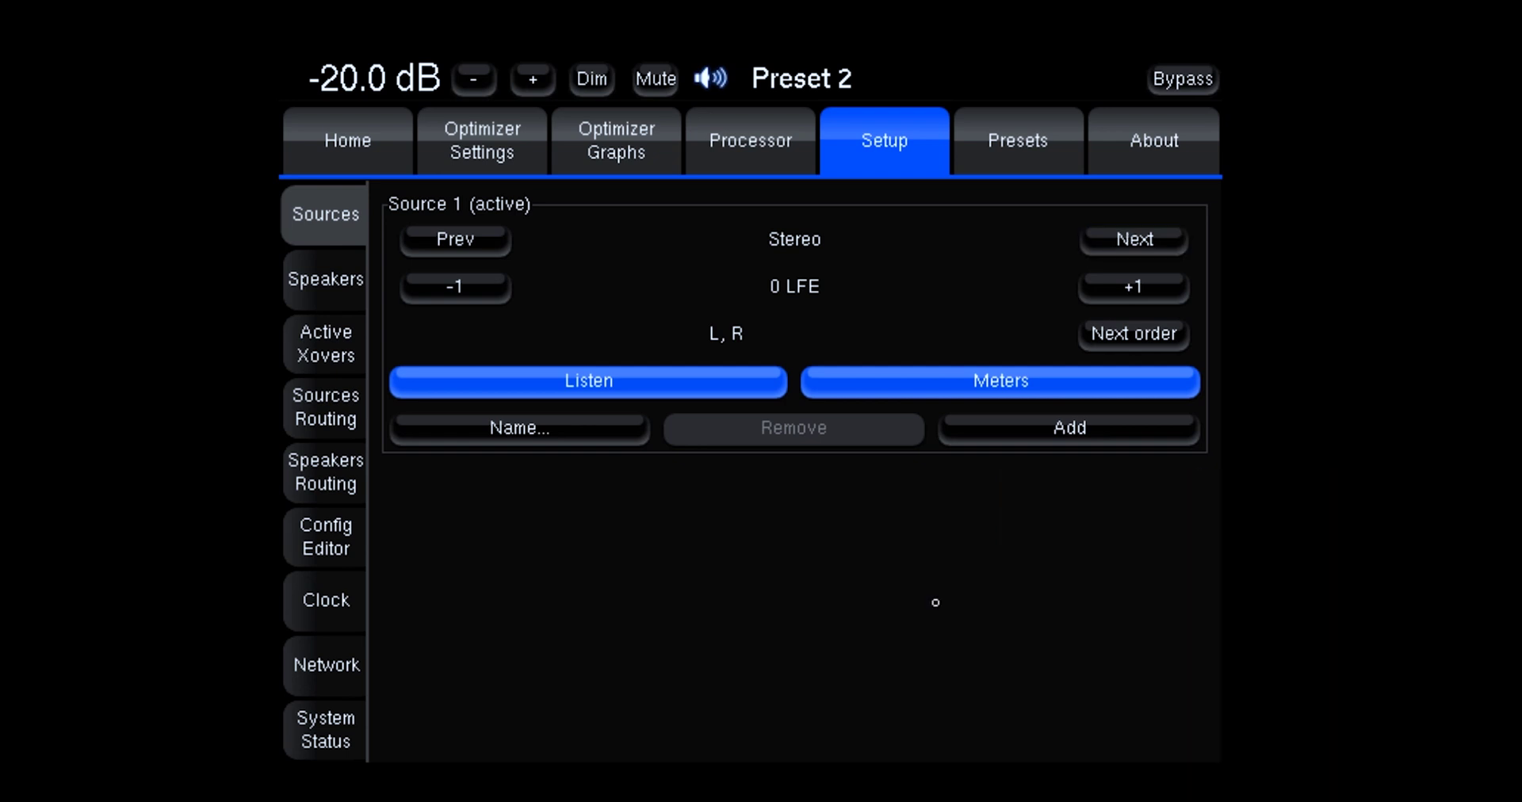
Step: Rename Source 1 to 'DAW' on the on-screen keyboard, keeping it a Stereo L, R source
{"action": "left_click", "coordinate": [559, 444]}
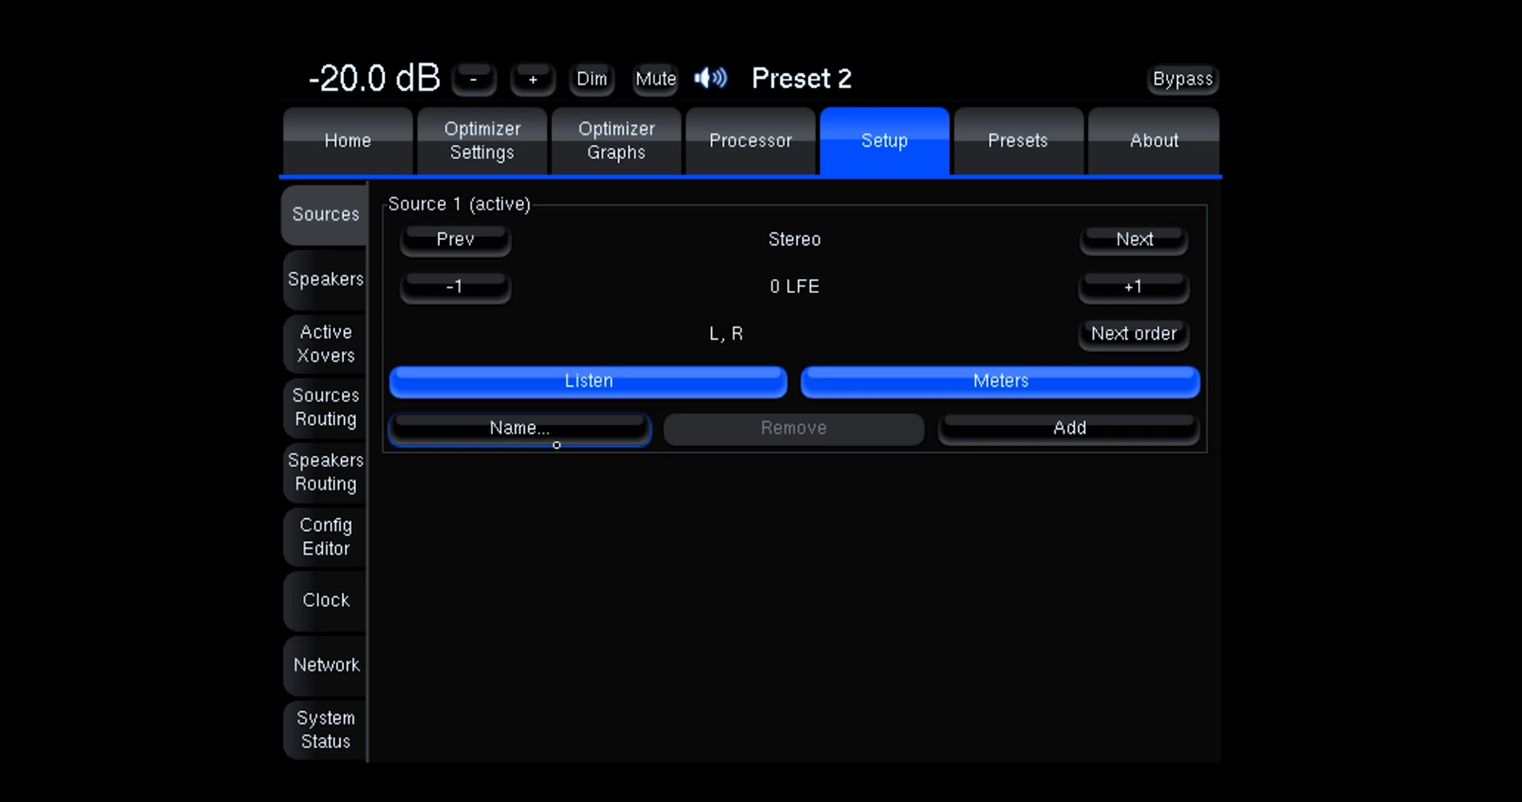
{"action": "left_click", "coordinate": [557, 445]}
{"action": "type", "text": "DAW"}
{"action": "key", "text": "BackSpace"}
{"action": "key", "text": "BackSpace"}
{"action": "key", "text": "BackSpace"}
{"action": "key", "text": "BackSpace"}
{"action": "key", "text": "BackSpace"}
{"action": "key", "text": "BackSpace"}
{"action": "key", "text": "BackSpace"}
{"action": "key", "text": "BackSpace"}
{"action": "key", "text": "BackSpace"}
{"action": "key", "text": "BackSpace"}
{"action": "key", "text": "BackSpace"}
{"action": "type", "text": "DAW"}
{"action": "key", "text": "Return"}
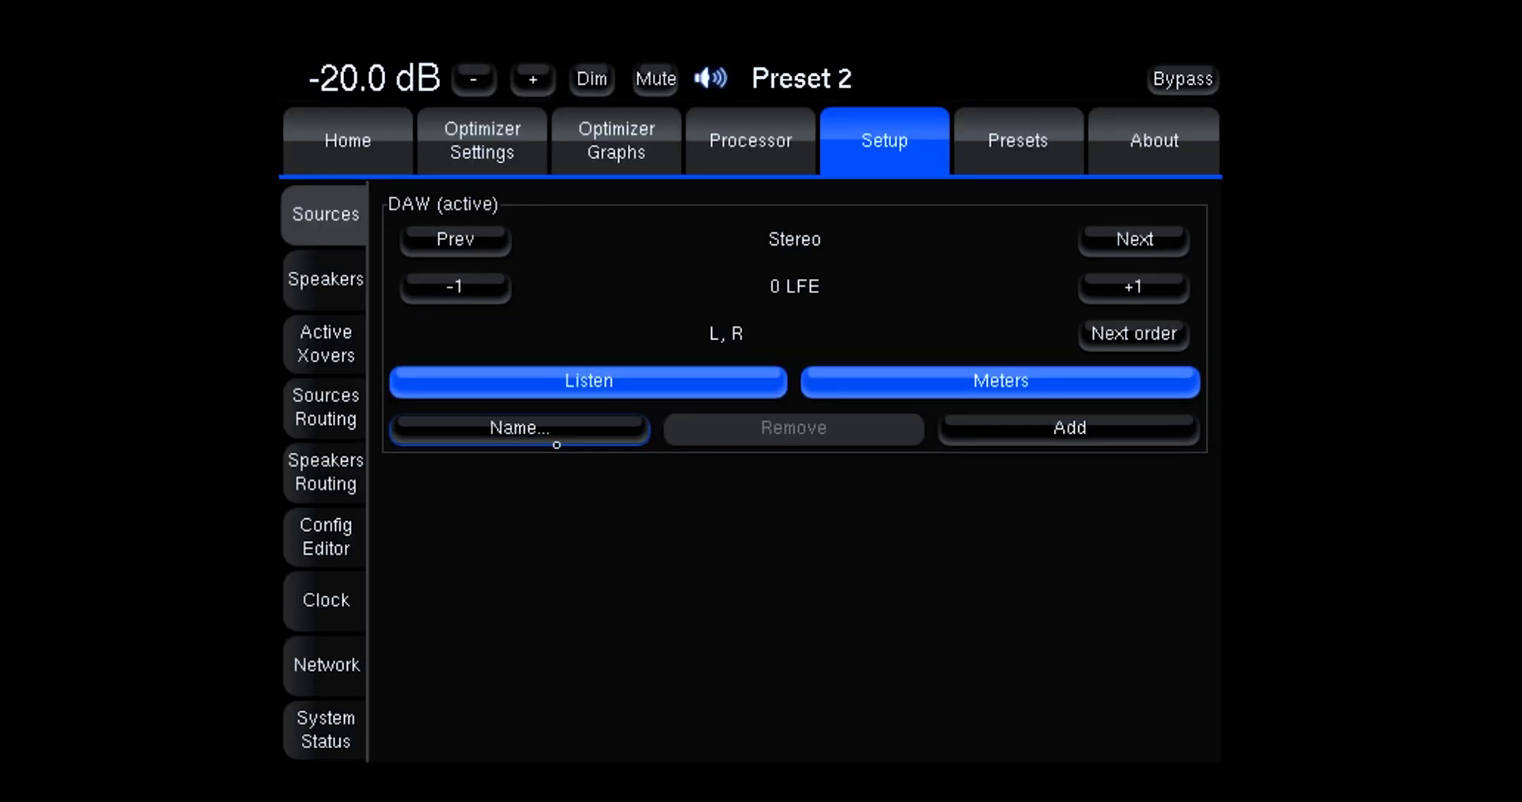
Step: Add a second stereo source and rename it from 'Source 2' to 'CD Player'
{"action": "left_click", "coordinate": [1085, 431]}
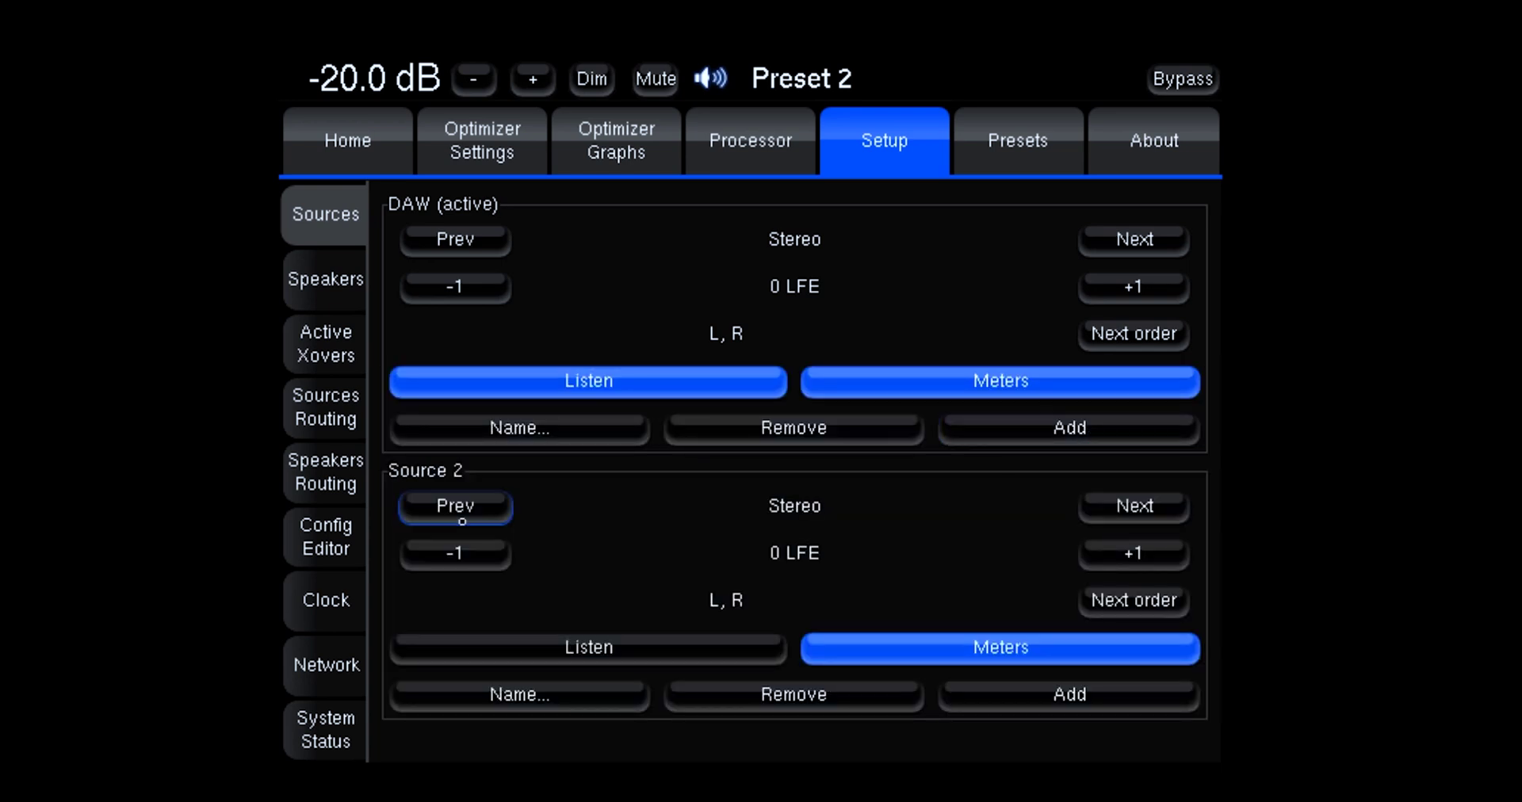
{"action": "left_click", "coordinate": [452, 695]}
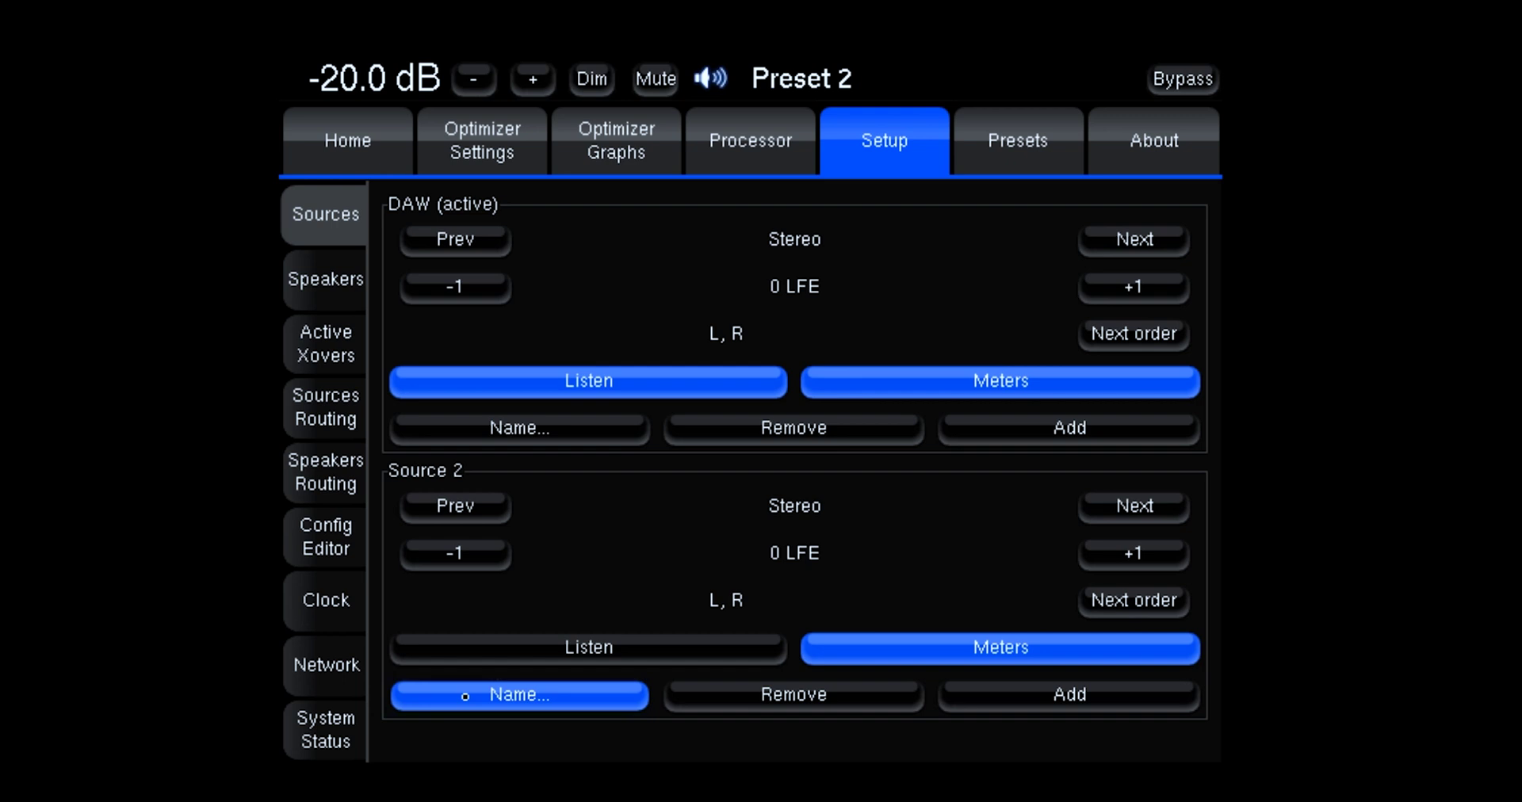
{"action": "key", "text": "BackSpace"}
{"action": "key", "text": "BackSpace"}
{"action": "key", "text": "BackSpace"}
{"action": "key", "text": "BackSpace"}
{"action": "key", "text": "BackSpace"}
{"action": "key", "text": "BackSpace"}
{"action": "key", "text": "BackSpace"}
{"action": "key", "text": "BackSpace"}
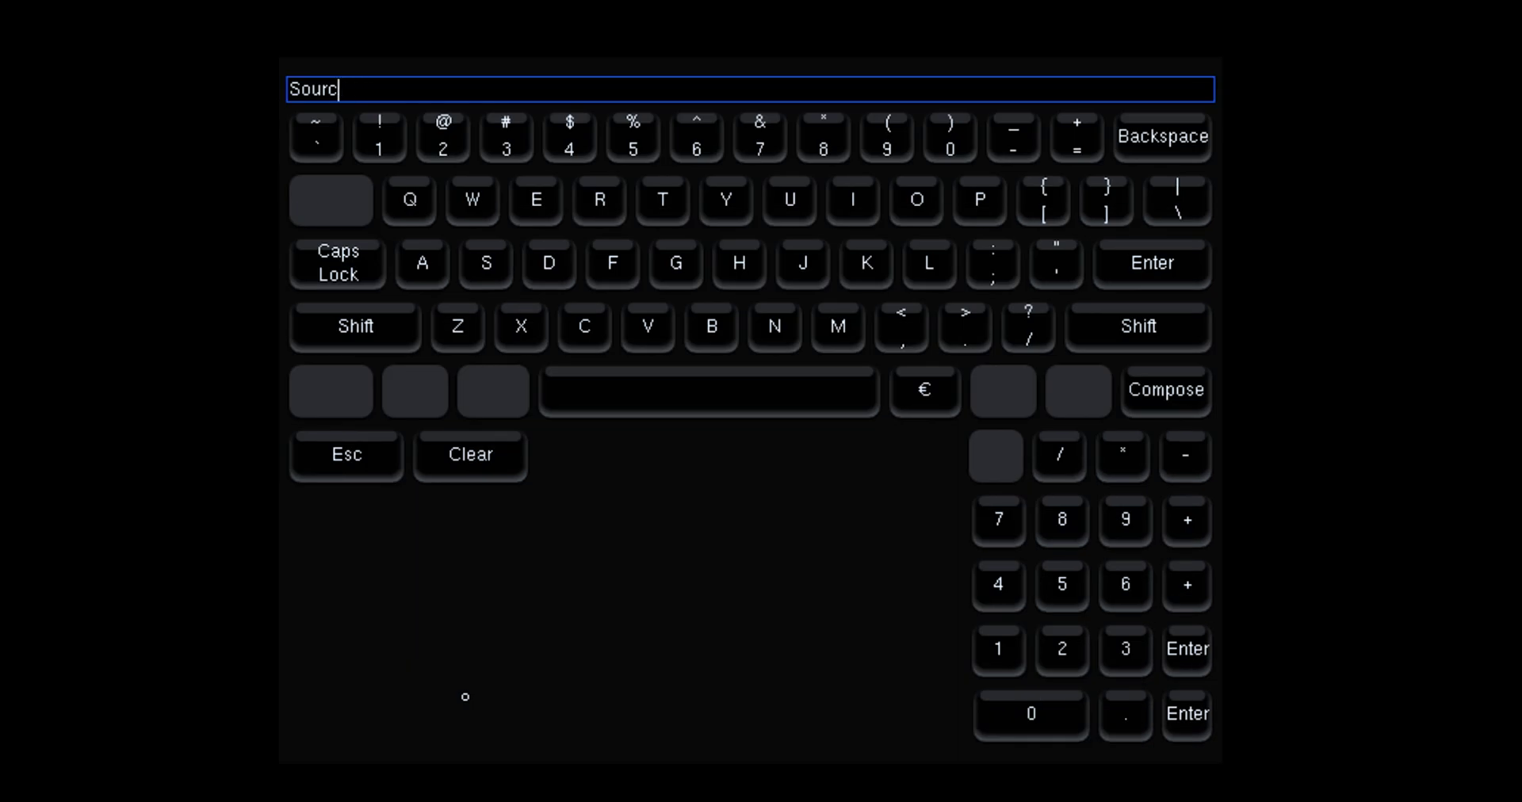
{"action": "type", "text": "CD Player"}
{"action": "key", "text": "Return"}
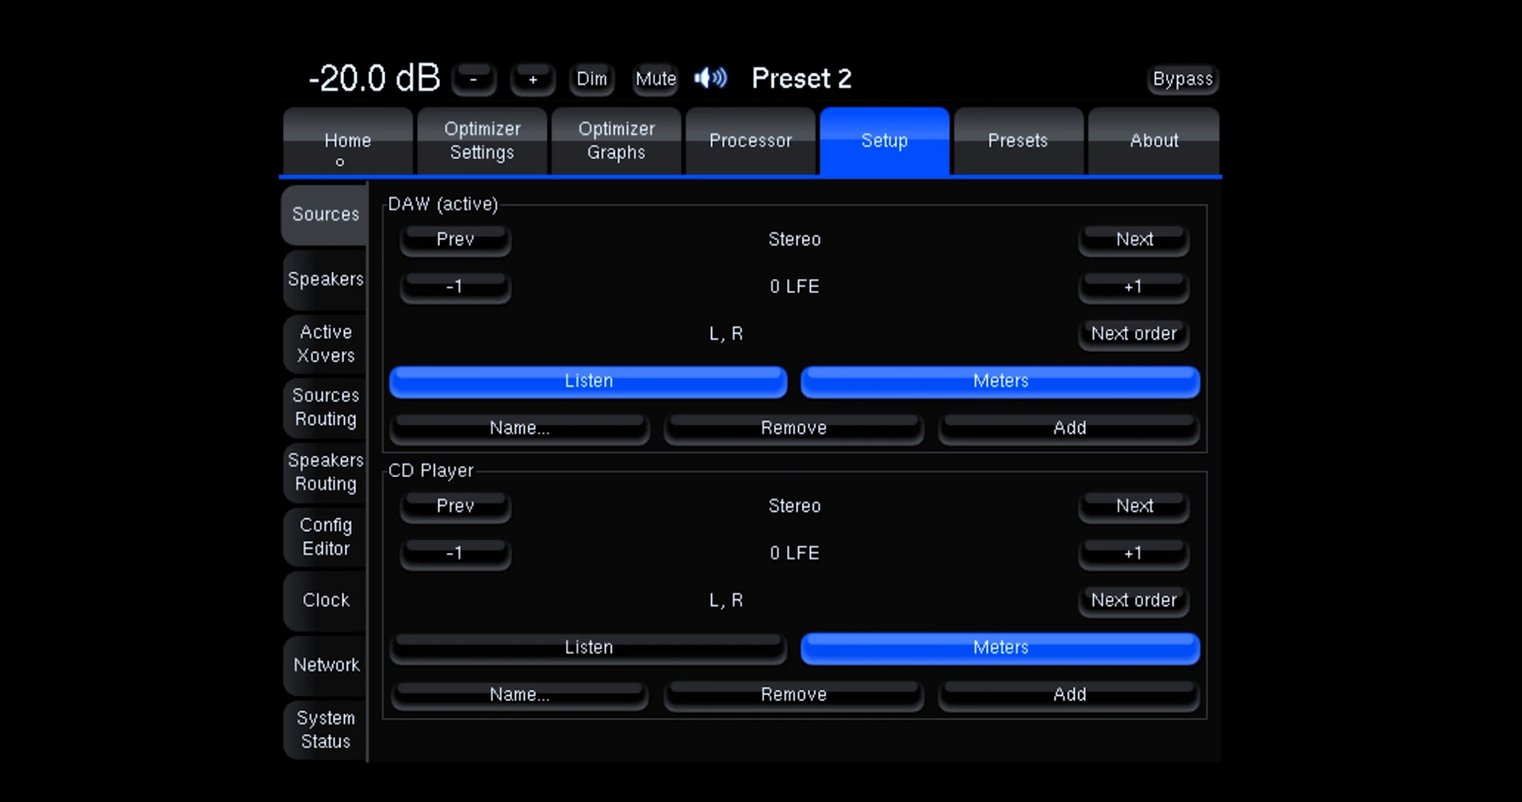
{"action": "left_click", "coordinate": [340, 162]}
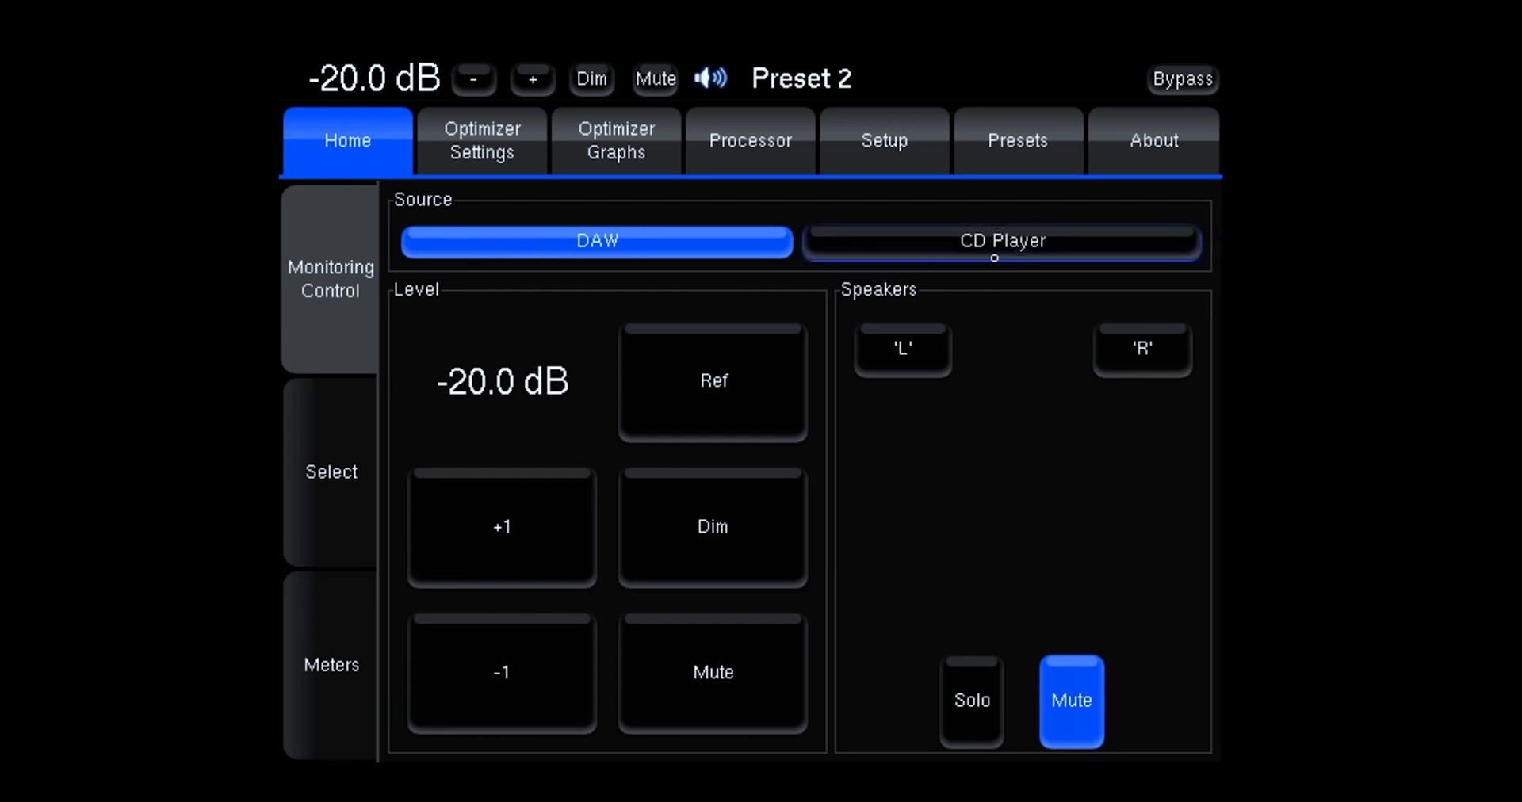
Step: On the Monitoring Control page, switch listening from DAW to the CD Player source
{"action": "left_click", "coordinate": [924, 251]}
{"action": "left_click", "coordinate": [670, 247]}
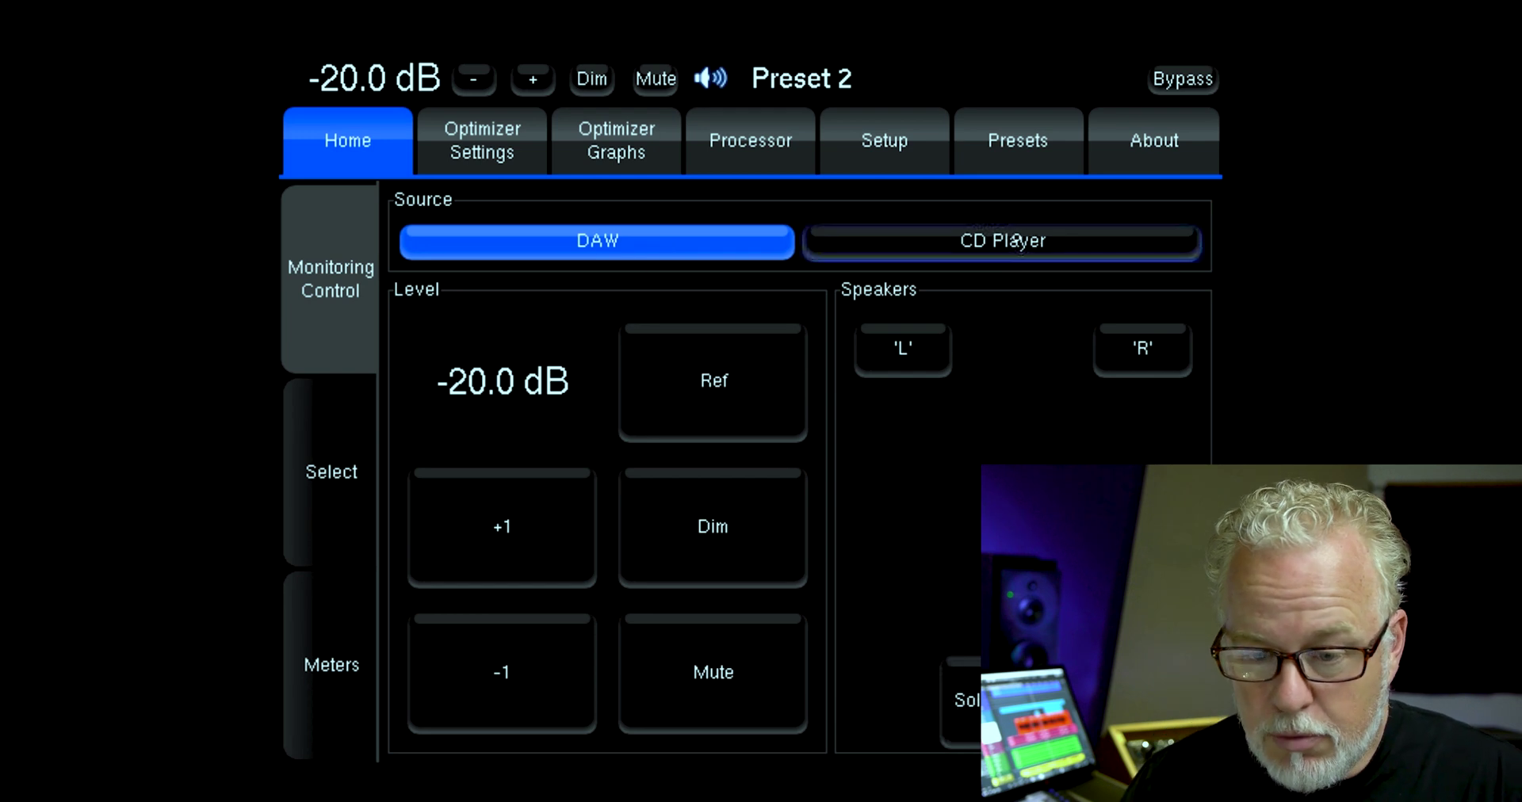
{"action": "left_click", "coordinate": [1035, 258]}
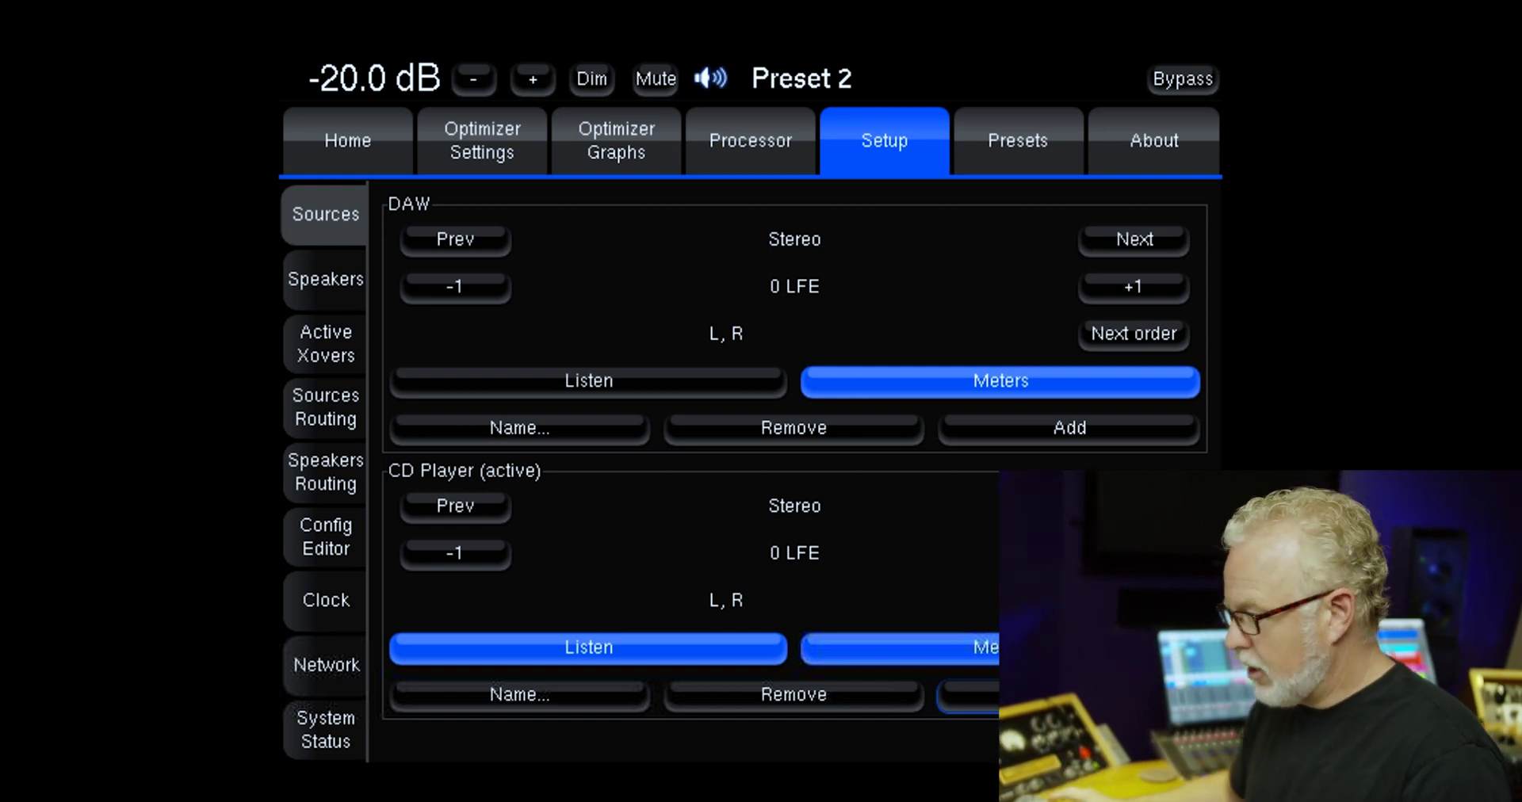
Step: In the Sources Routing matrix, assign CD Player L to analog input A3 and R to A4
{"action": "left_click", "coordinate": [326, 416]}
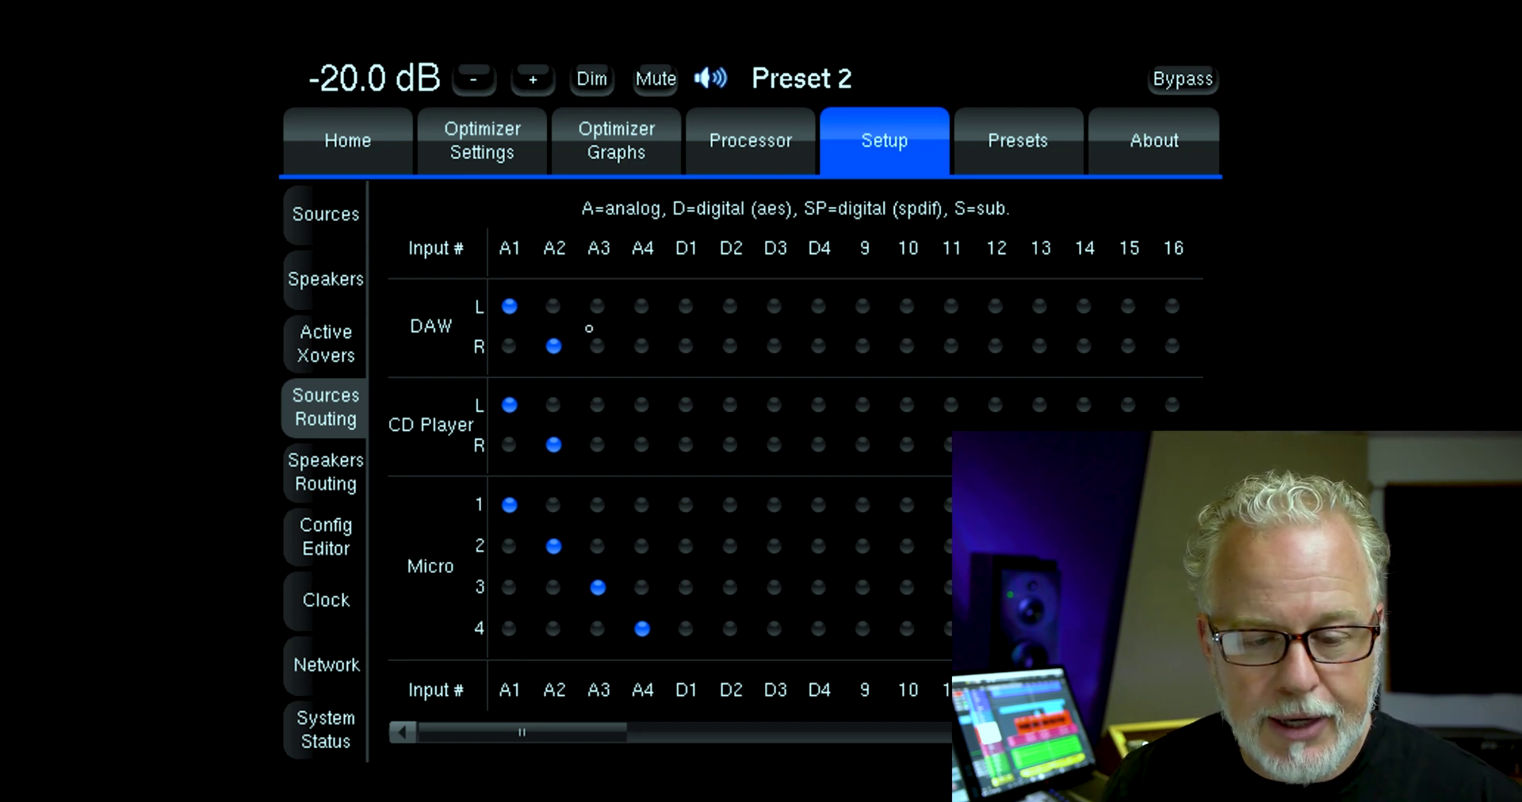
{"action": "left_click", "coordinate": [600, 410]}
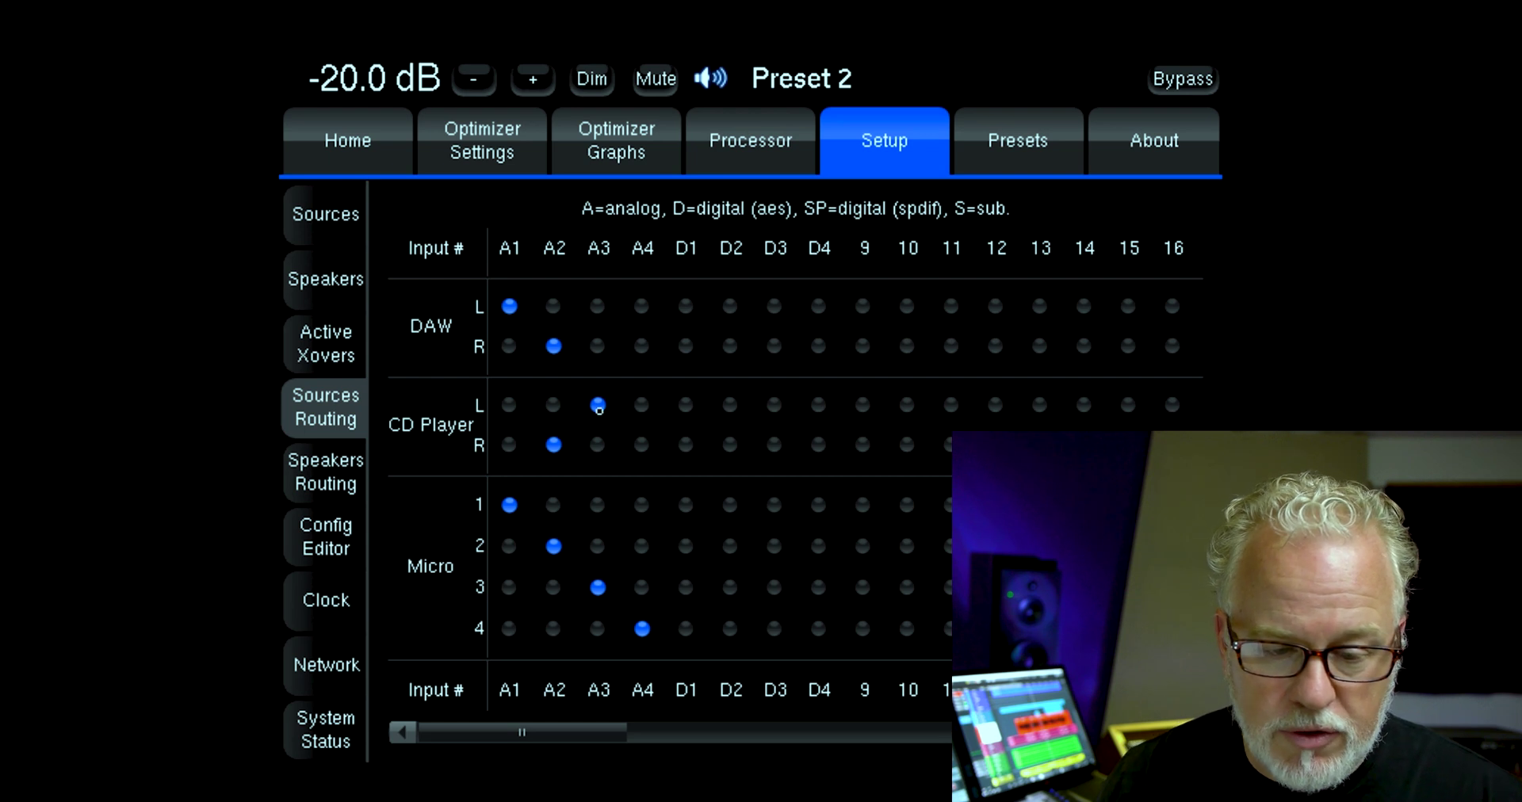
{"action": "left_click", "coordinate": [642, 447]}
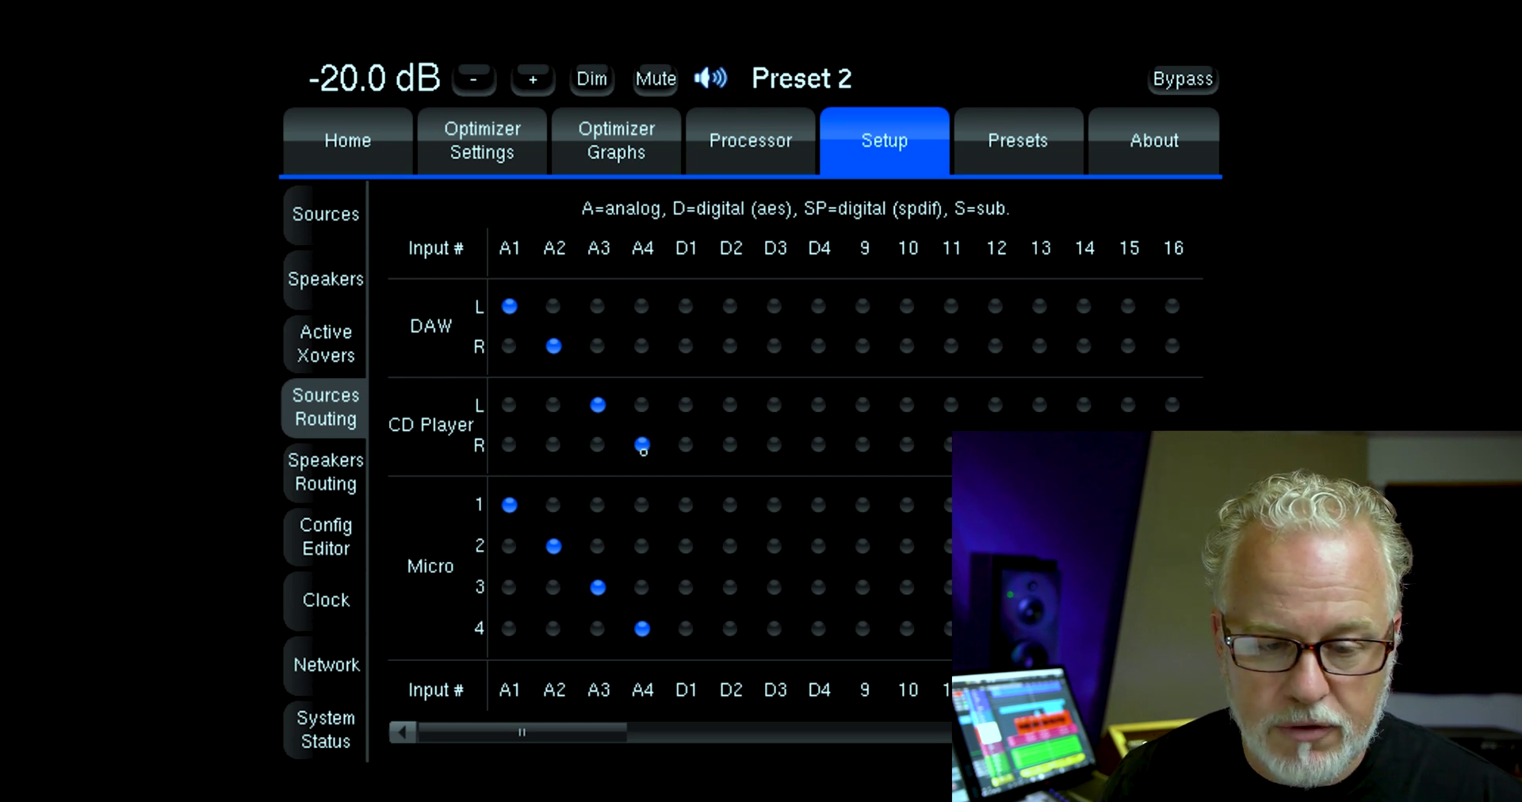